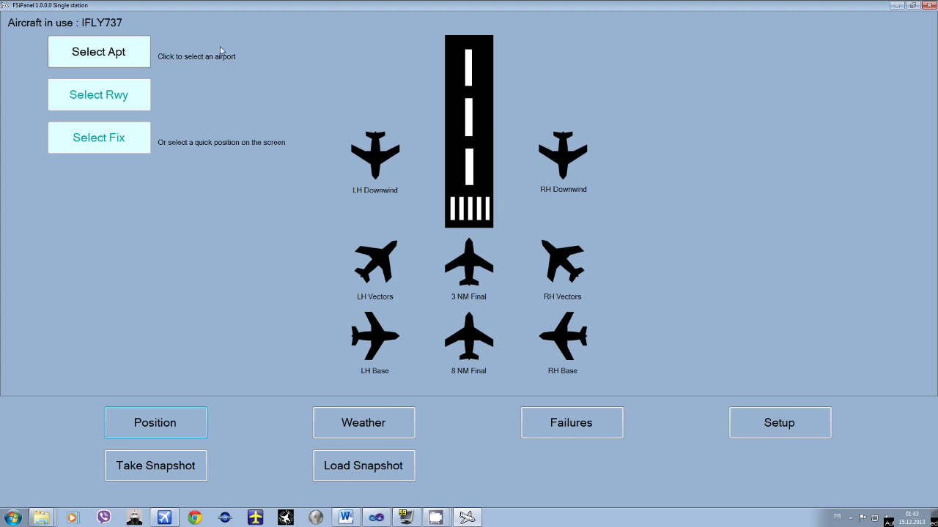
- Enter airport code LSZH, confirm Zurich, and list its six runways with ILS details
click(109, 53)
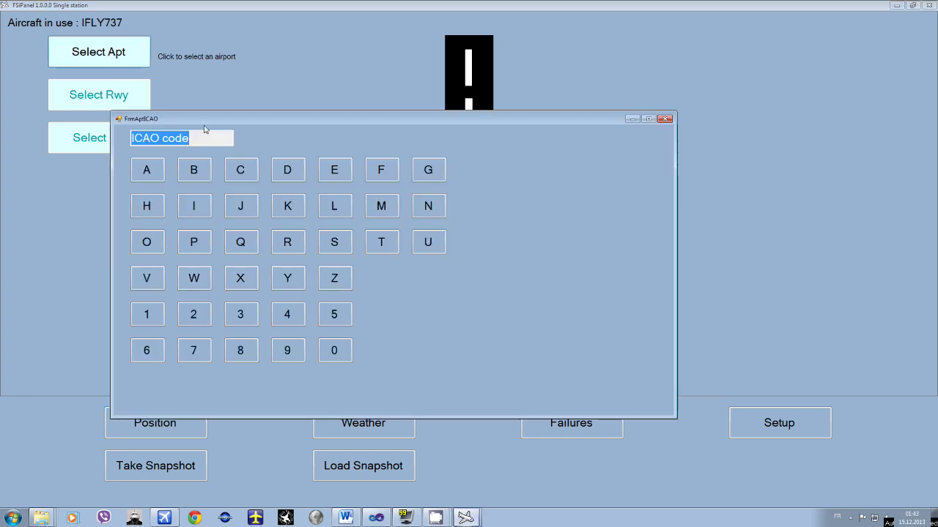
click(334, 205)
click(333, 245)
click(333, 277)
click(147, 206)
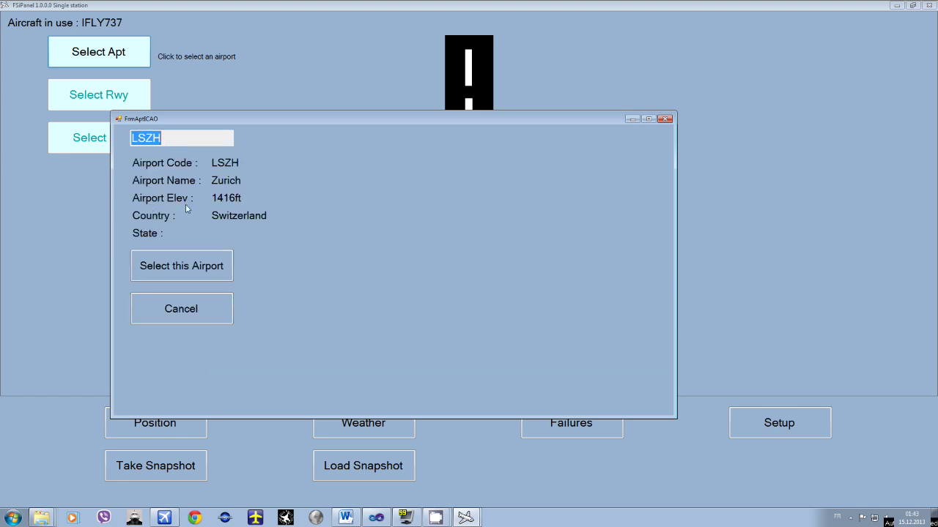
click(214, 264)
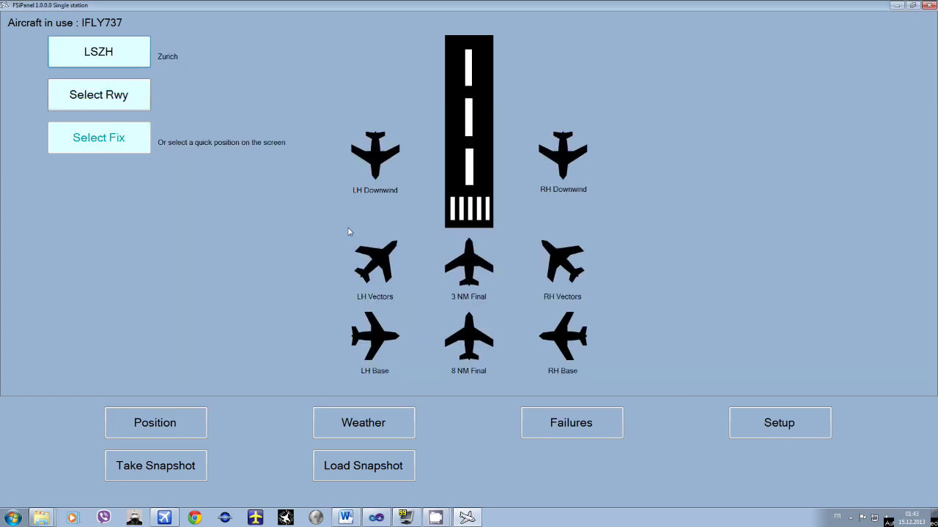
click(139, 109)
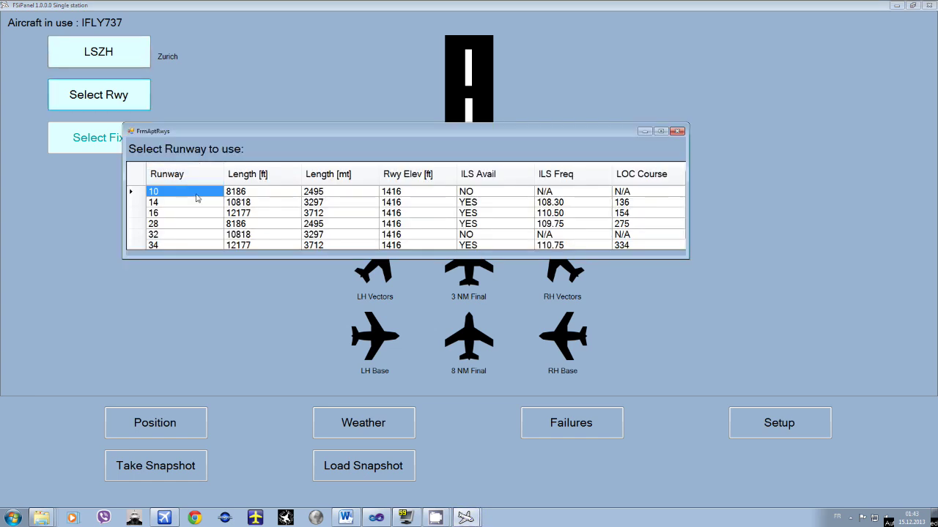
- Set the start position to runway 14, a custom 4 NM final on a 3.0° glideslope
double_click(156, 203)
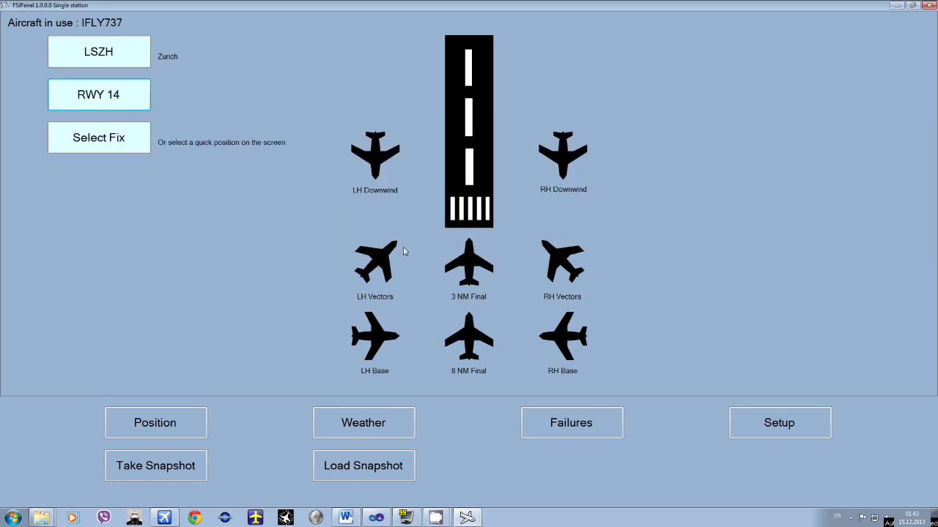
click(144, 149)
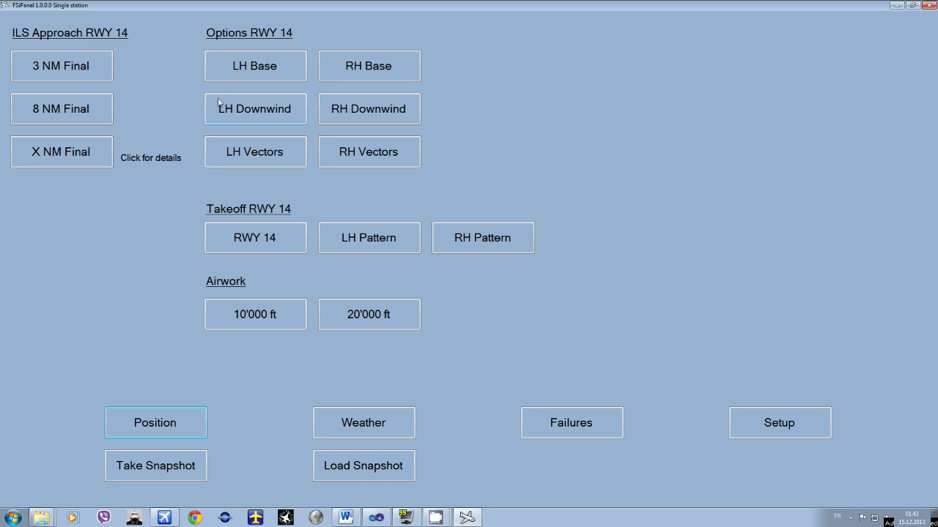
click(87, 142)
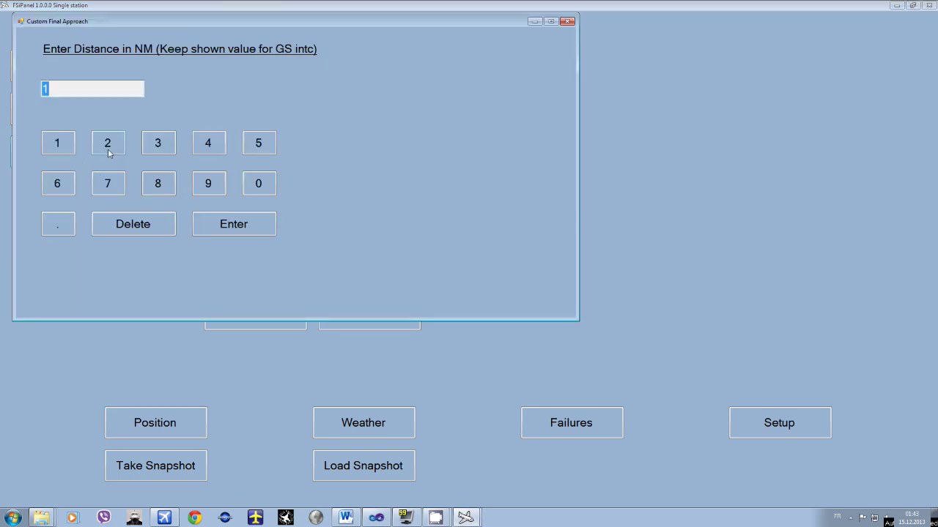
click(215, 151)
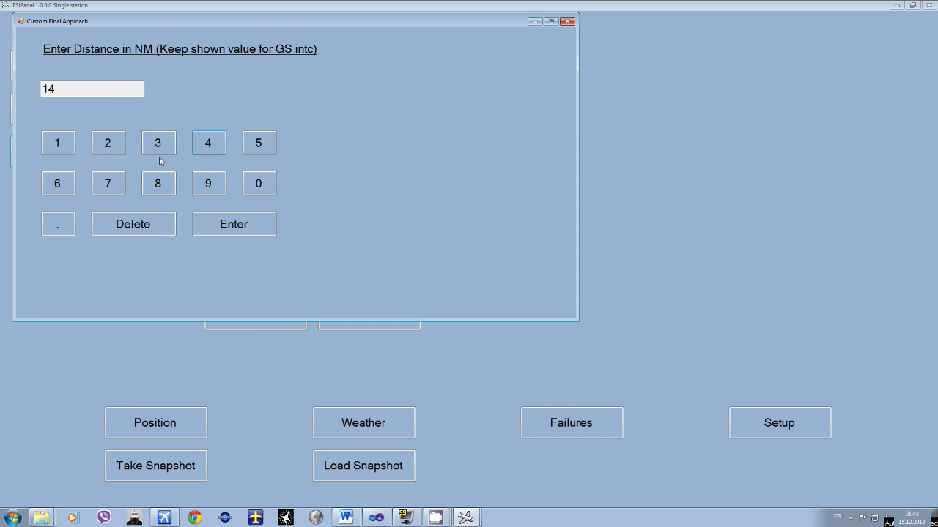
click(141, 224)
click(205, 143)
click(211, 226)
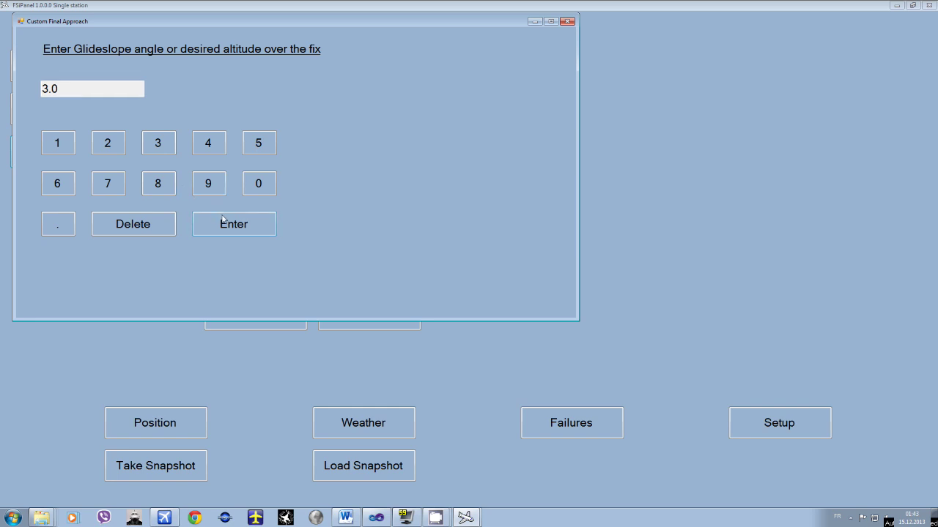
click(223, 222)
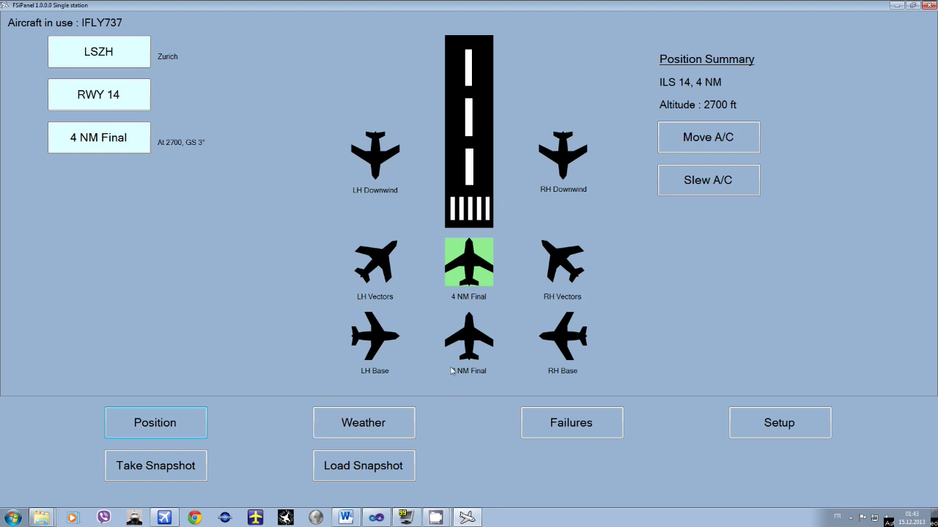
- Download Zurich's actual METARs, apply the latest (15003KT, 4500 m, Q1035) and send it to the simulator
click(337, 430)
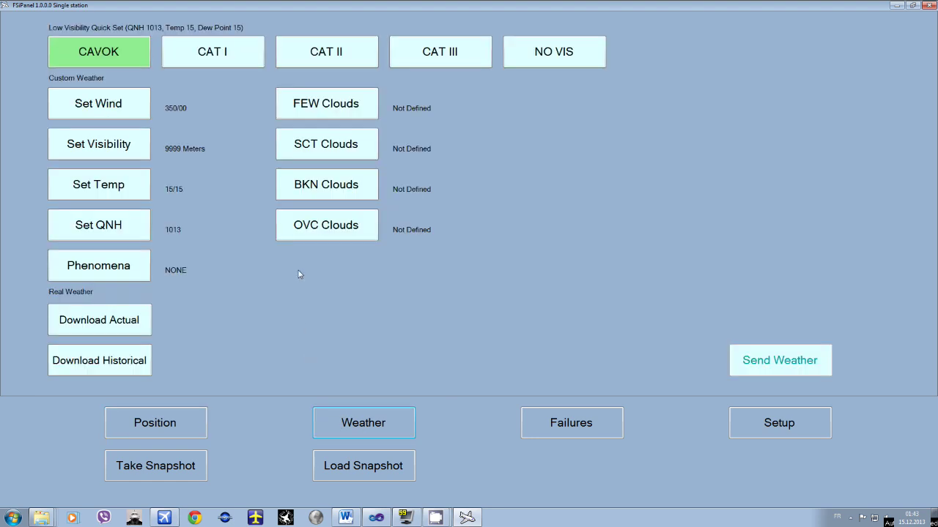
click(128, 323)
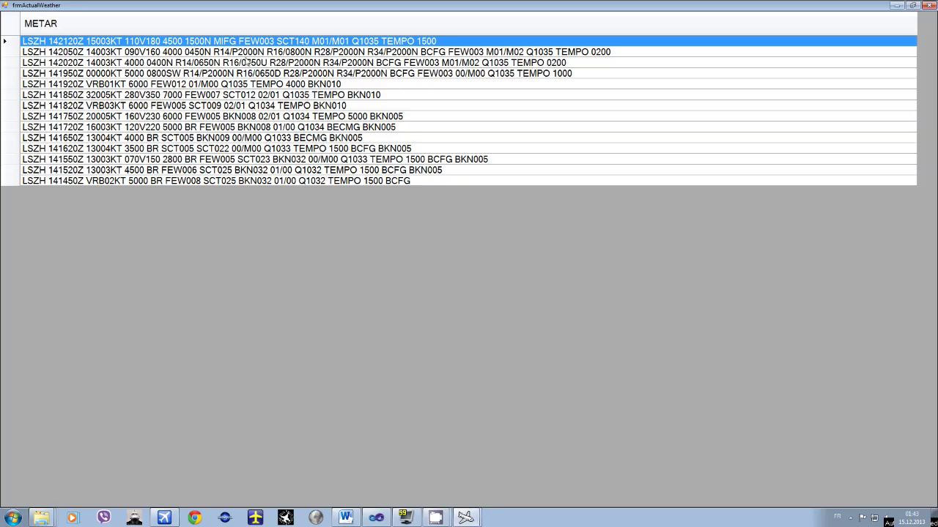
double_click(172, 43)
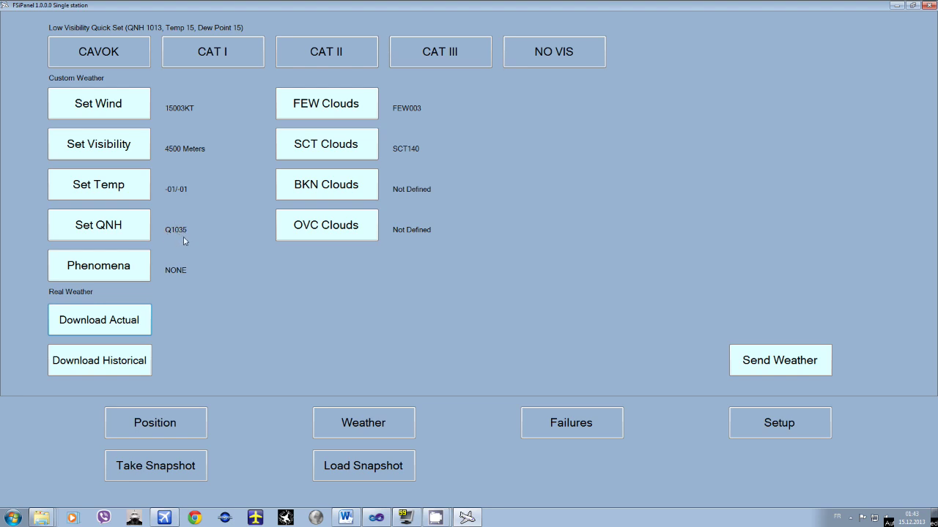
click(768, 360)
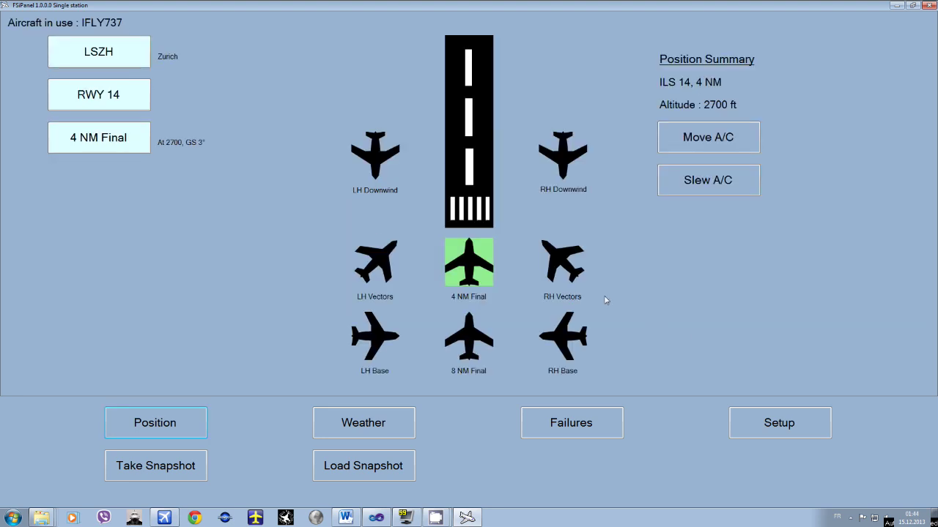
- Reposition the aircraft onto the 4 NM runway 14 final using Move A/C
click(692, 146)
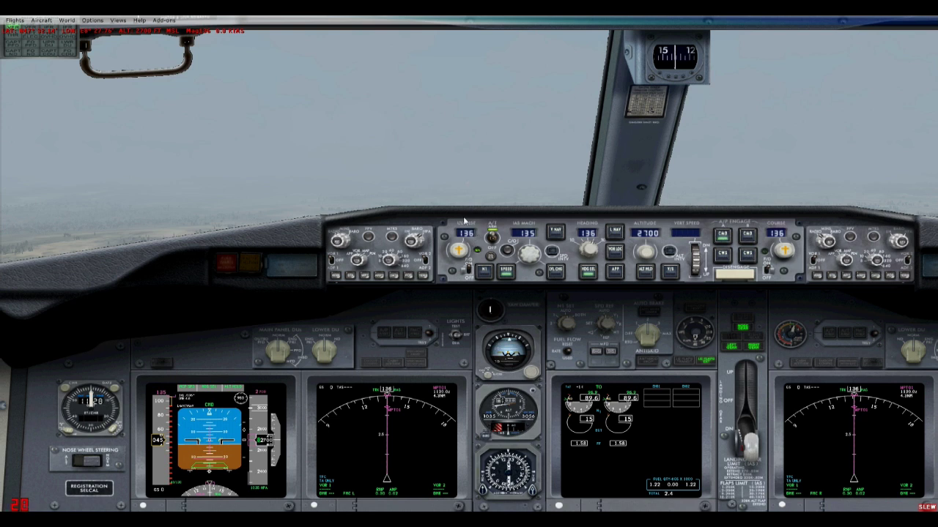
- Exit slew mode, disconnect the autothrottle and adjust the MCP altitude
key(y)
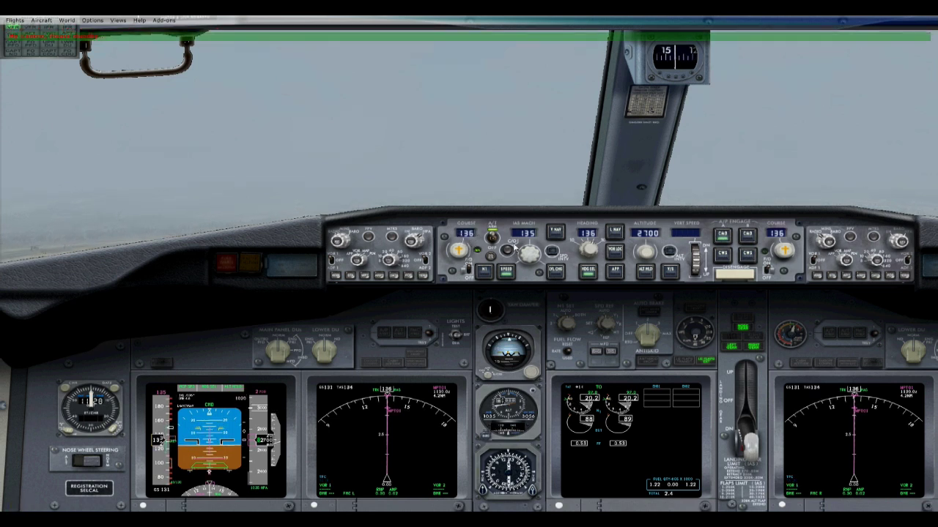
click(493, 238)
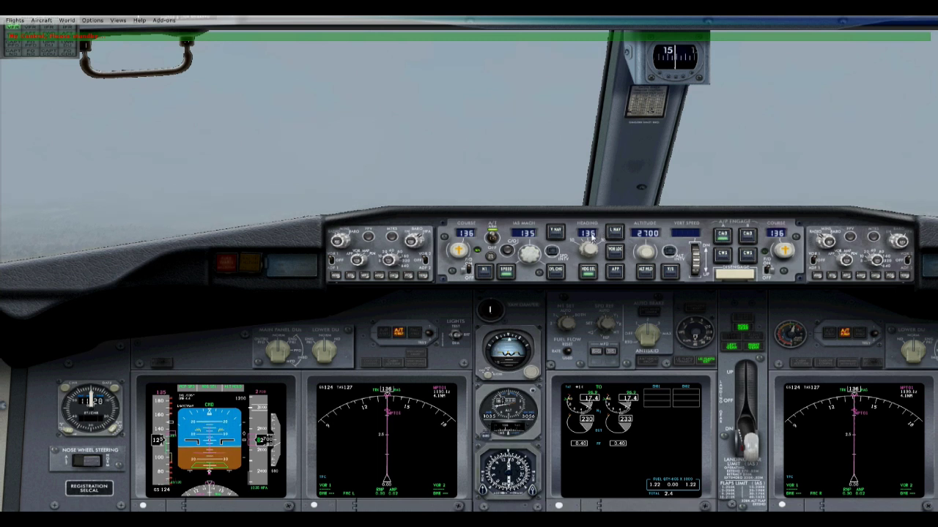
scroll(646, 253, up, 6)
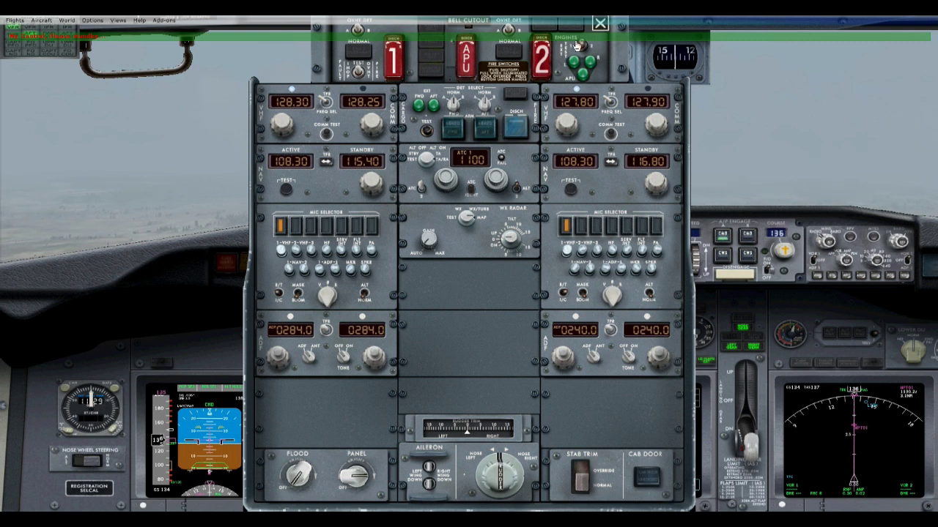
- Close the radio panel, bring up the overhead panel, then dismiss it to return to the main cockpit
click(600, 25)
drag(126, 38, 126, 74)
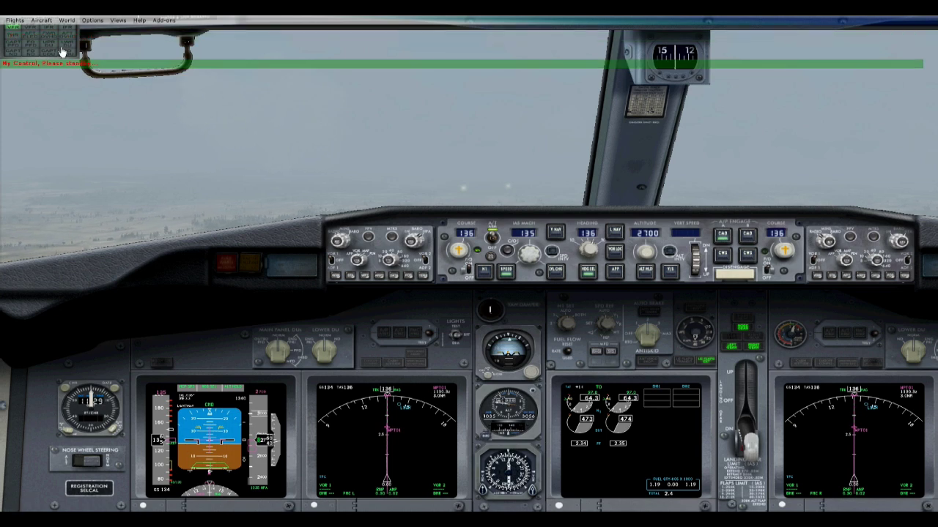
key(shift+4)
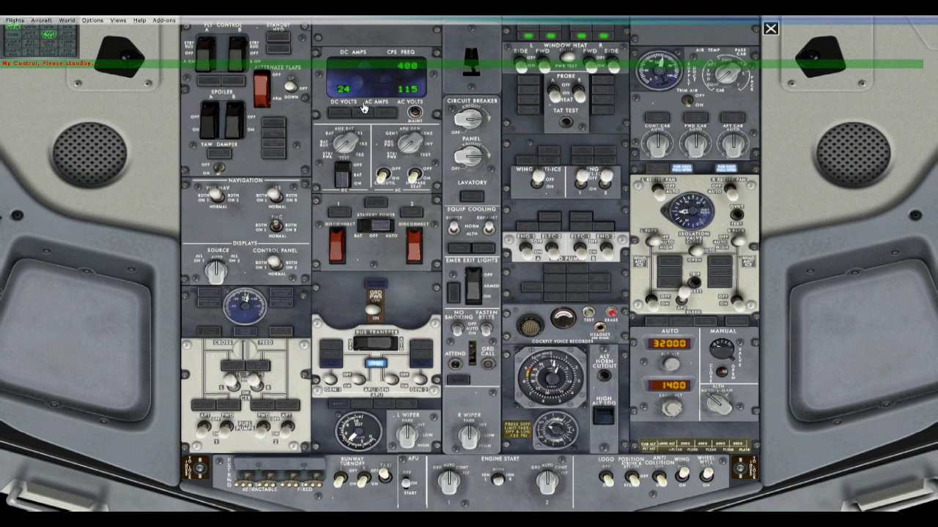
click(50, 42)
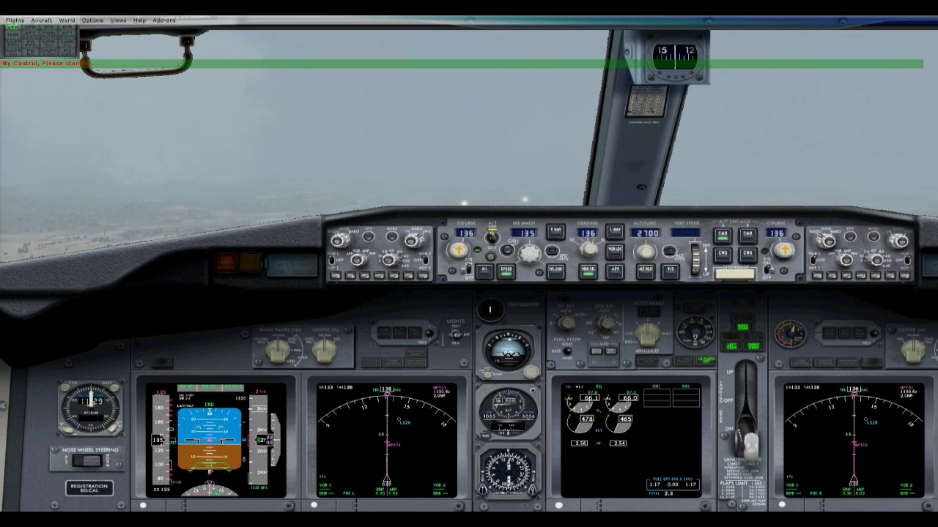
- Pause the simulation and open the enlarged PFD and FMC CDU pop-up windows
key(y)
key(p)
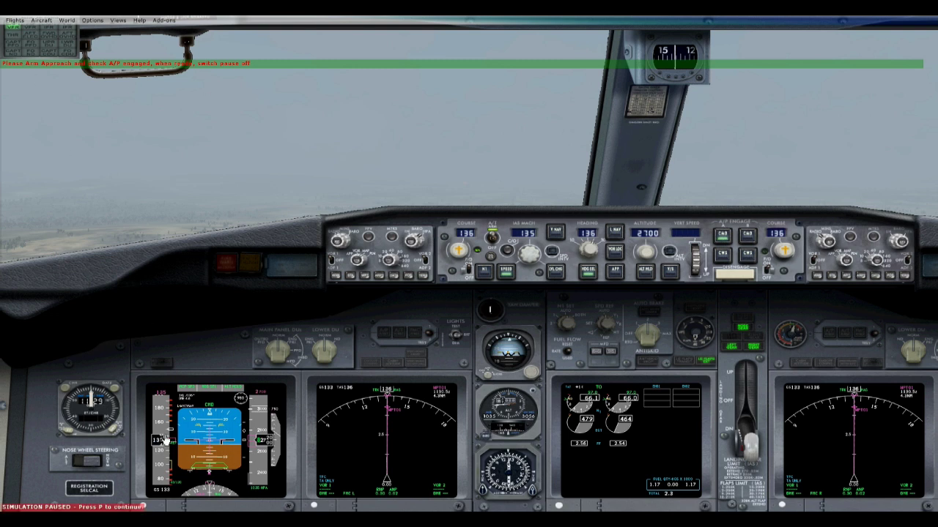
click(228, 442)
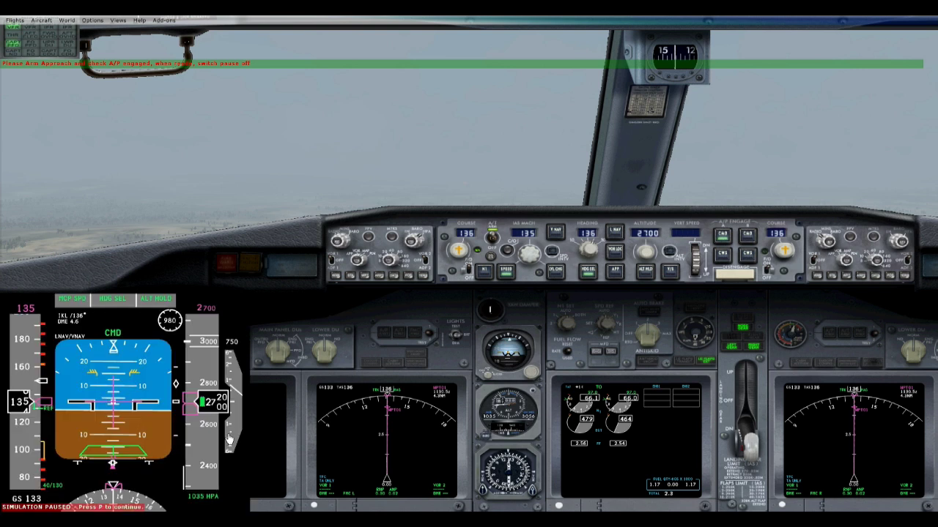
click(49, 55)
drag(255, 158, 346, 157)
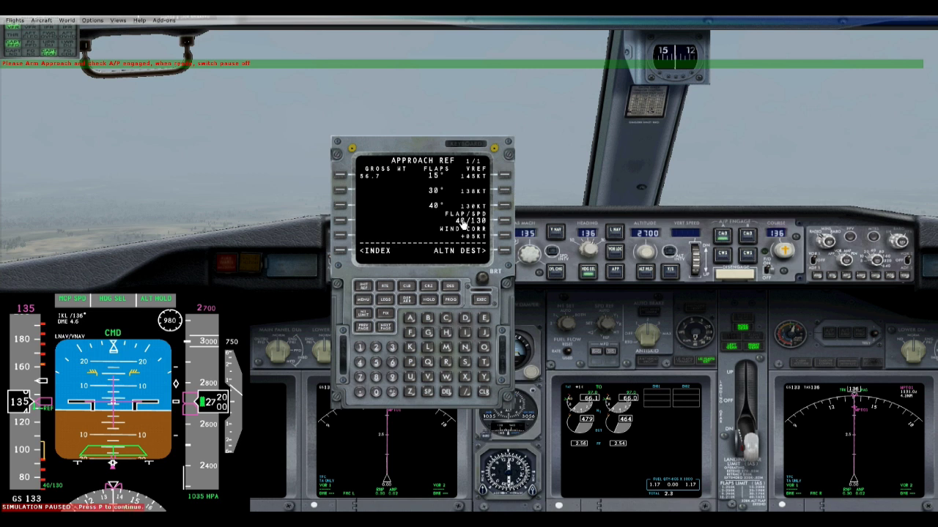
drag(435, 148, 373, 150)
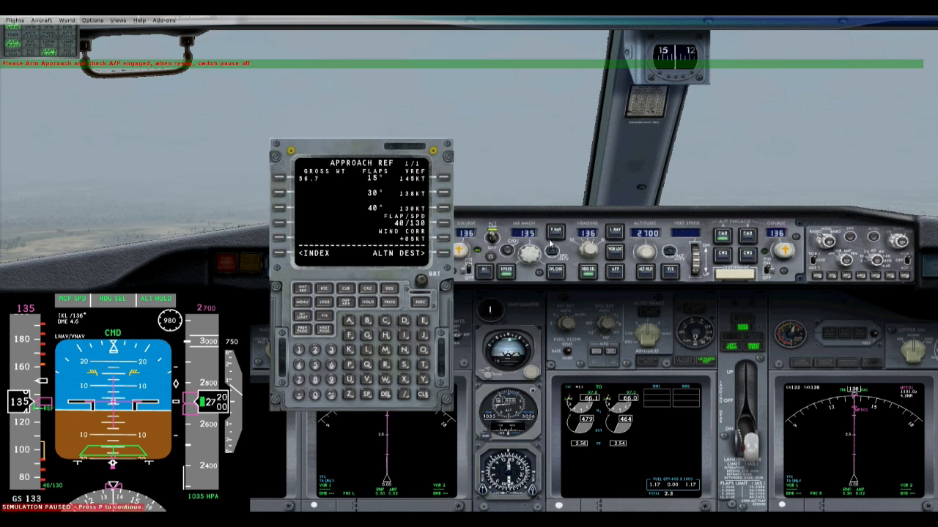
- Review the CDU's LEGS, APPROACH REF and PERF INIT (cost index 60) pages, then close it
click(325, 301)
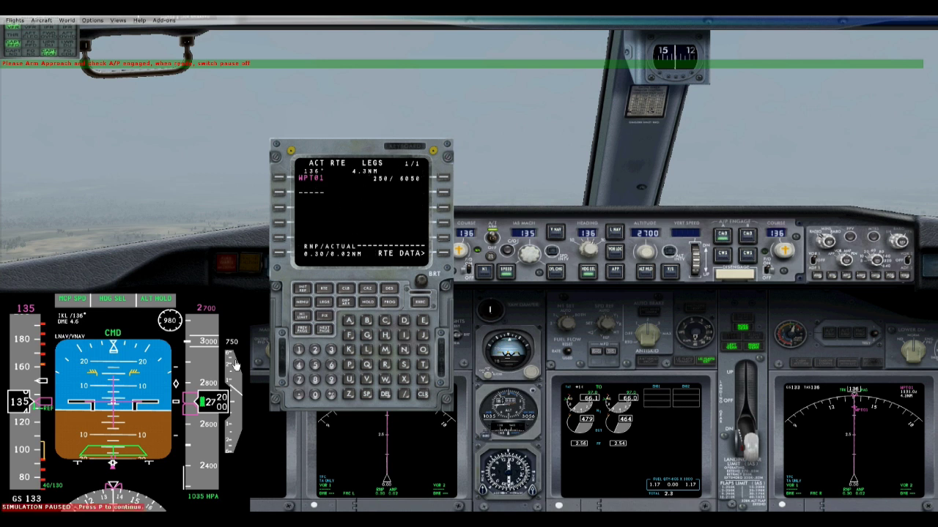
drag(358, 150, 550, 151)
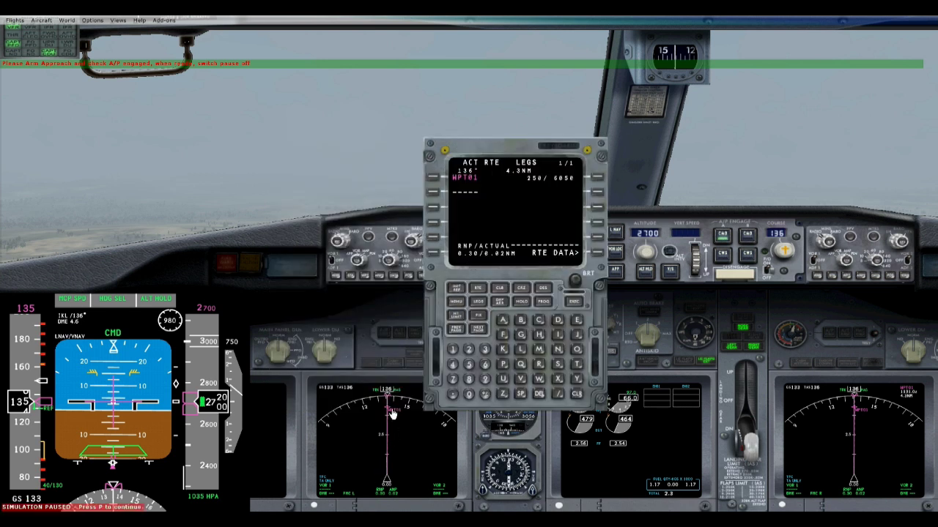
click(454, 289)
click(432, 253)
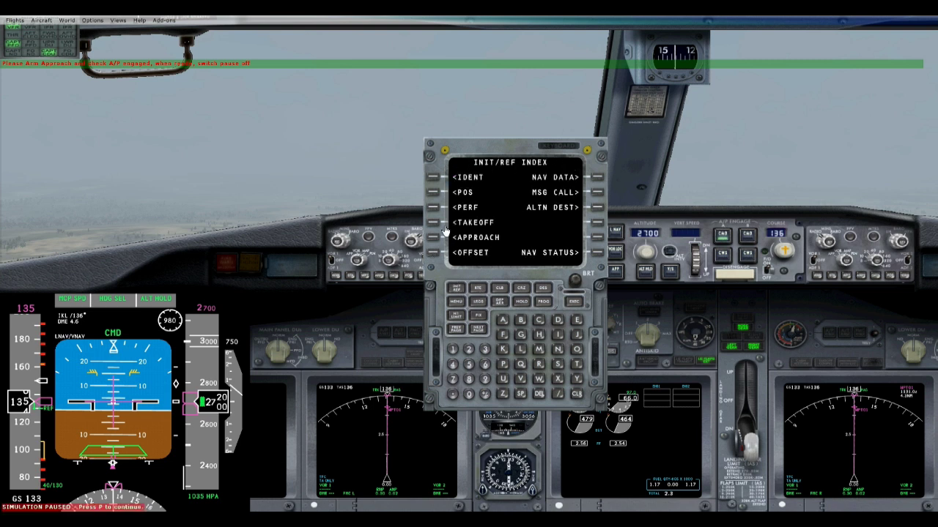
click(432, 207)
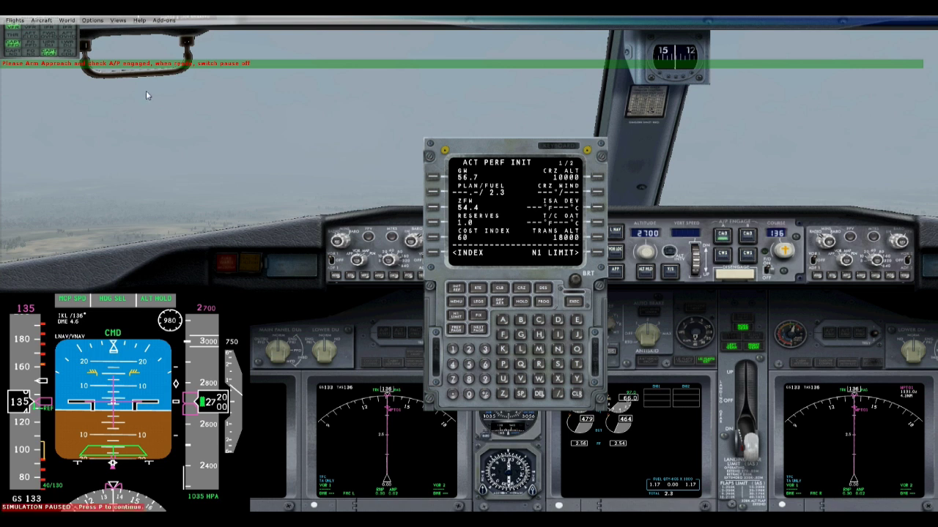
key(shift+3)
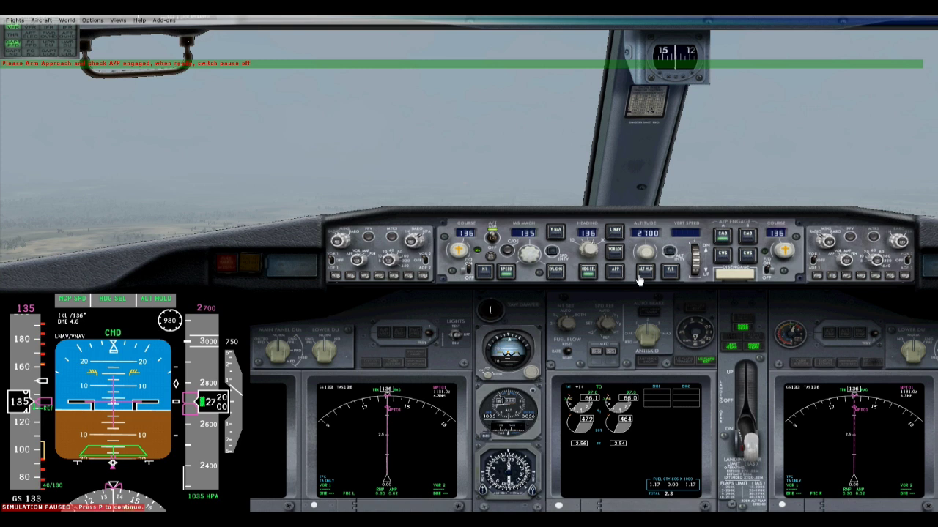
- Arm APP, unpause, and engage CMD B so the autopilot flies the ILS approach
click(615, 271)
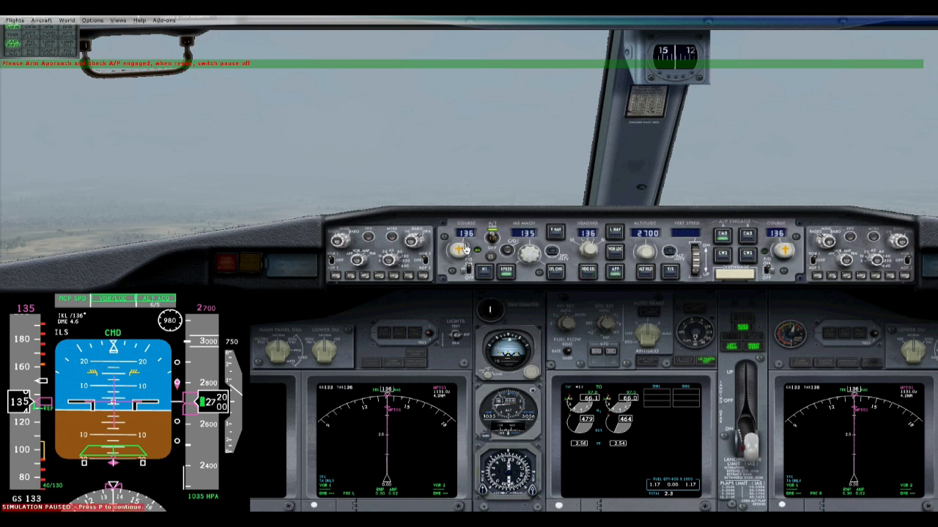
key(p)
key(p)
key(p)
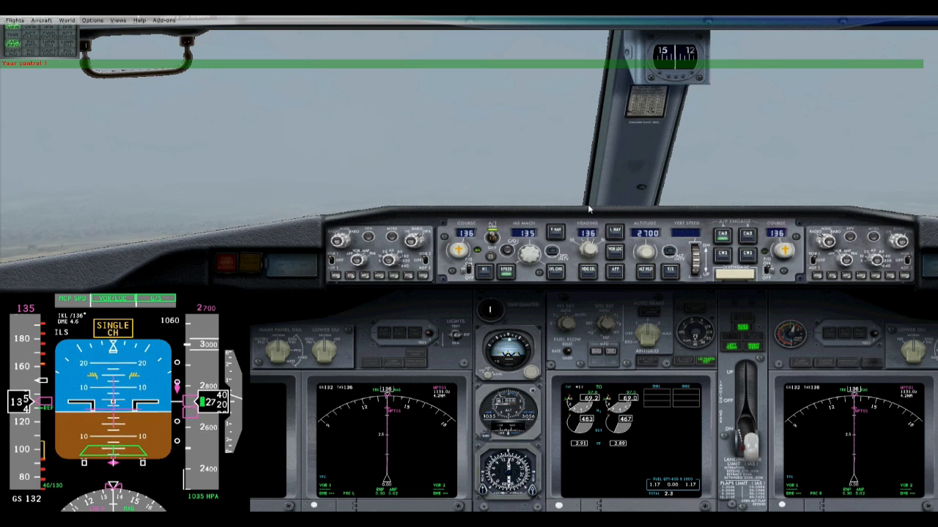
click(751, 237)
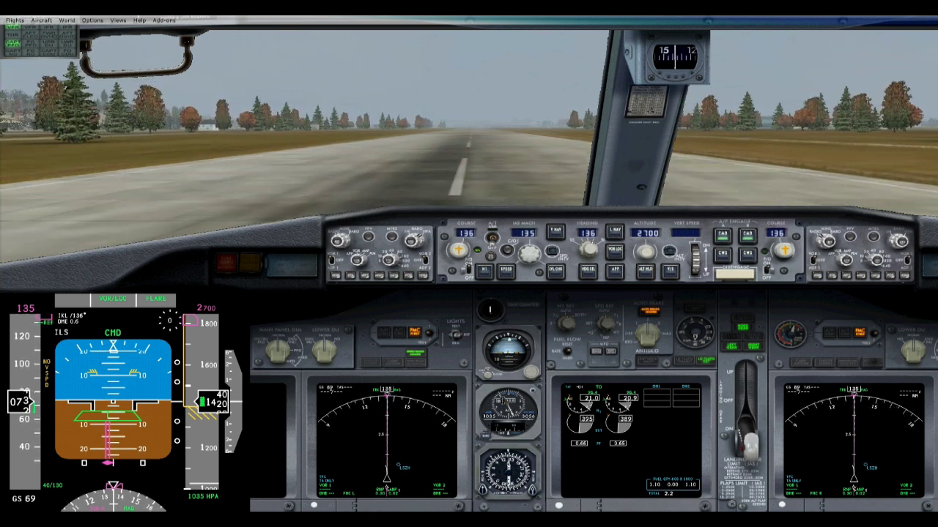
- Disconnect the autopilot, brake to about 20 knots on the rollout and retract the speed brakes
click(731, 286)
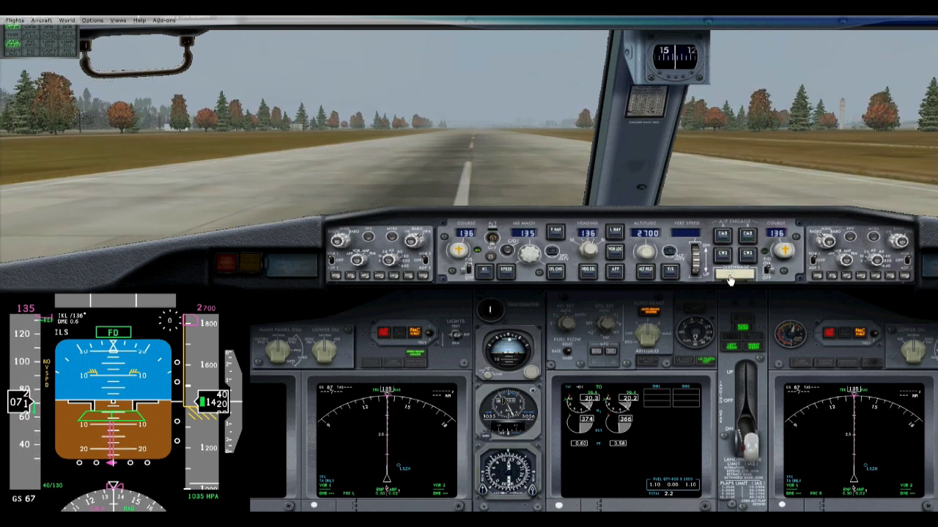
key(F12)
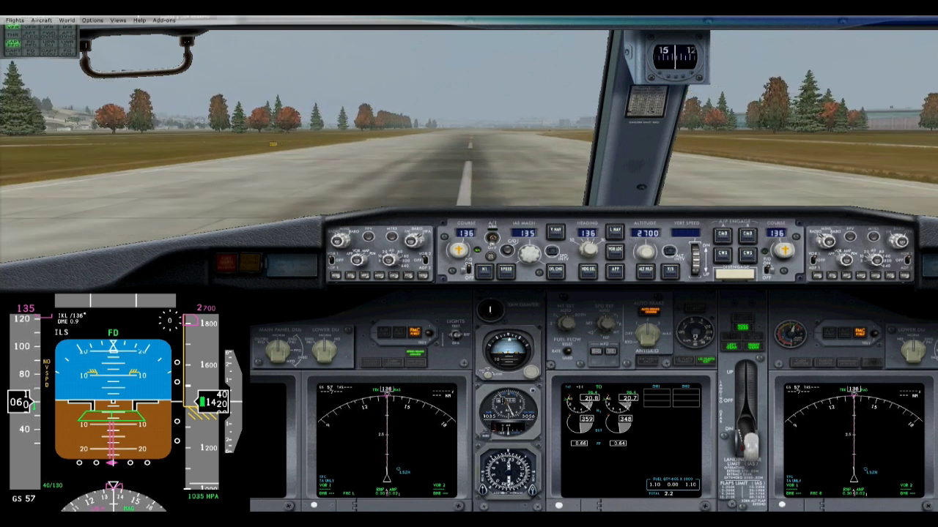
key(F11)
key(period)
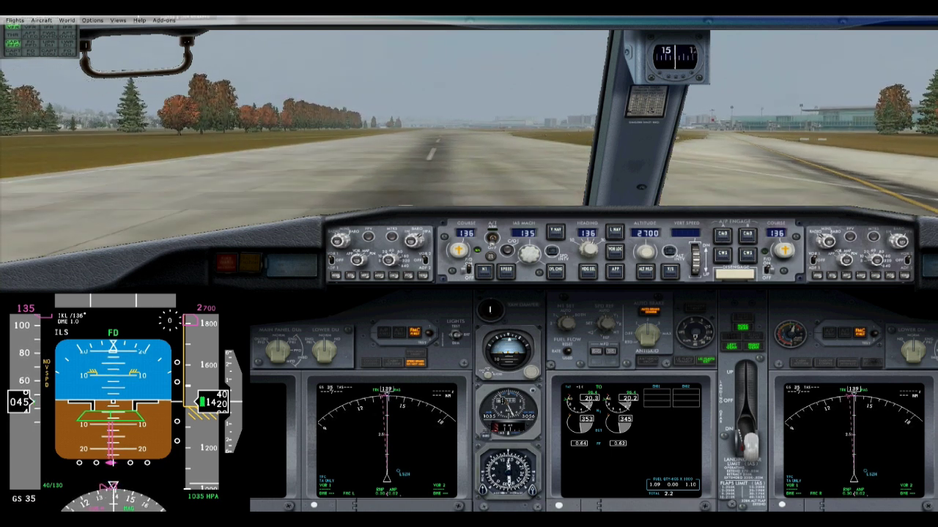
key(period)
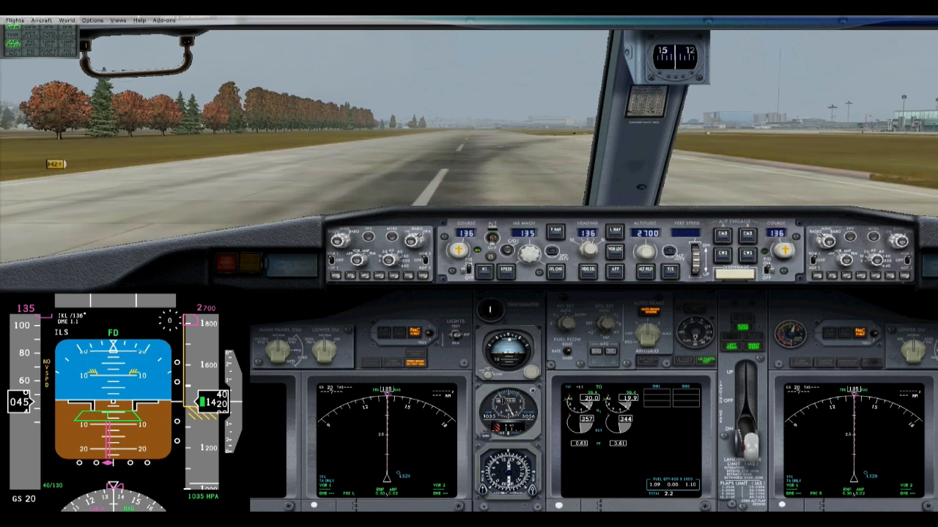
key(shift+slash)
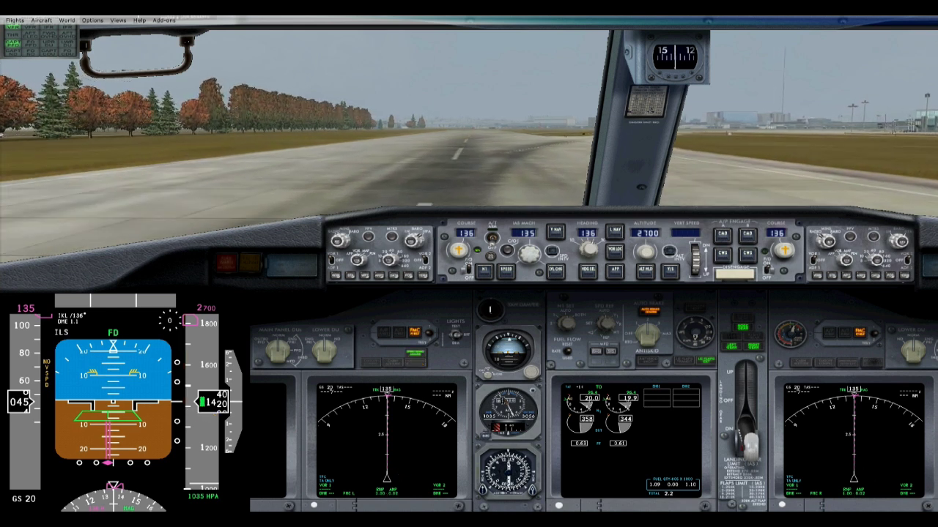